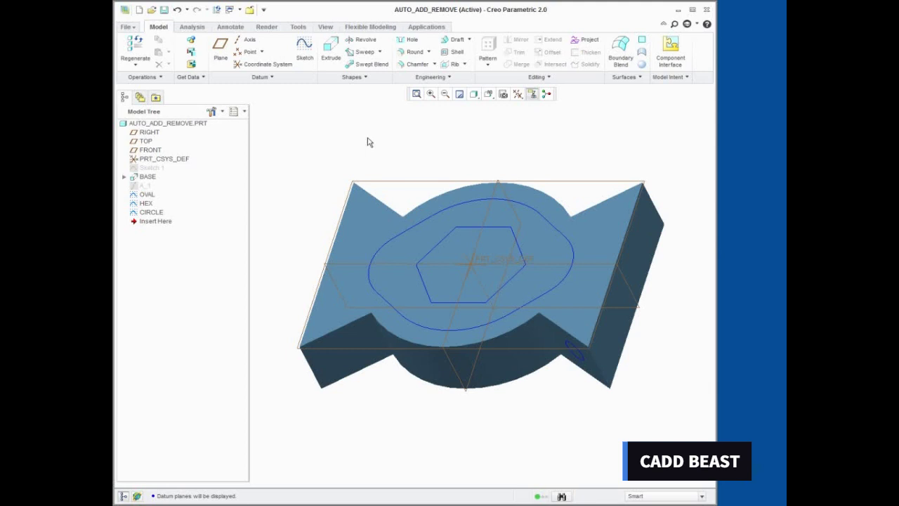
- Turn off datum plane display in the model view
click(517, 94)
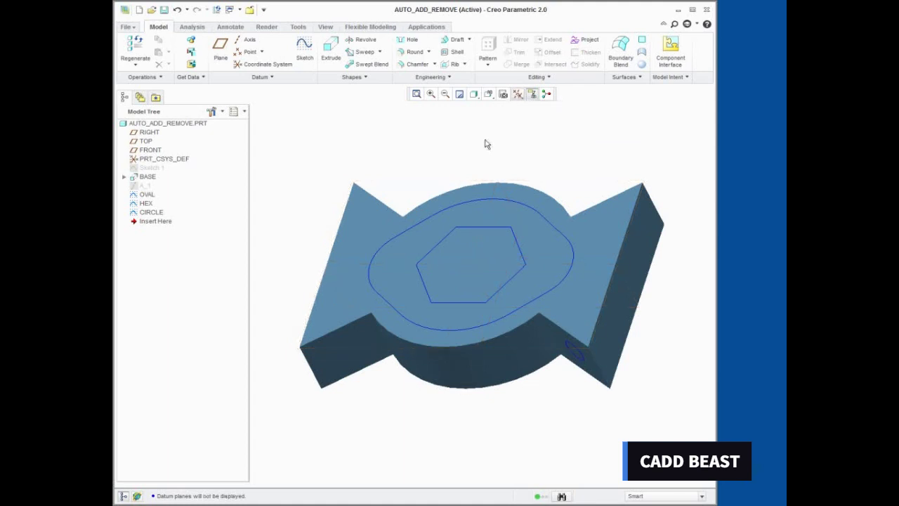
click(330, 52)
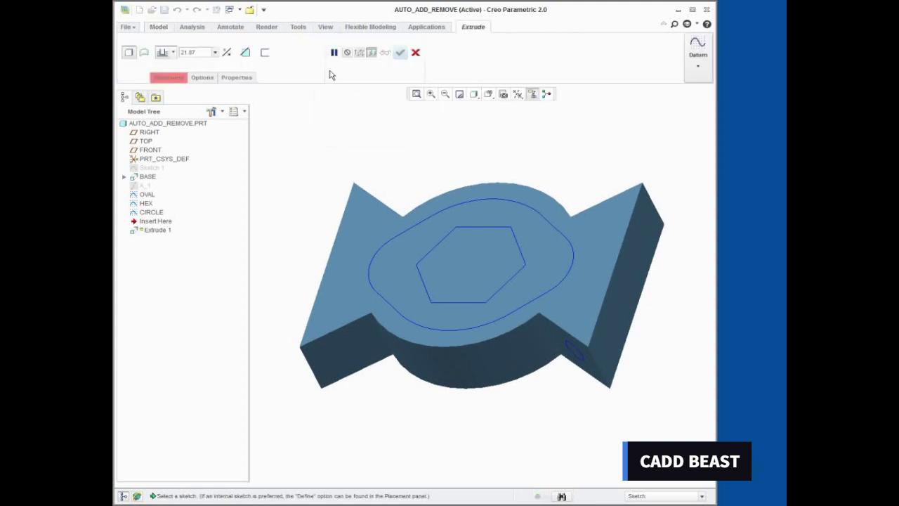
click(147, 196)
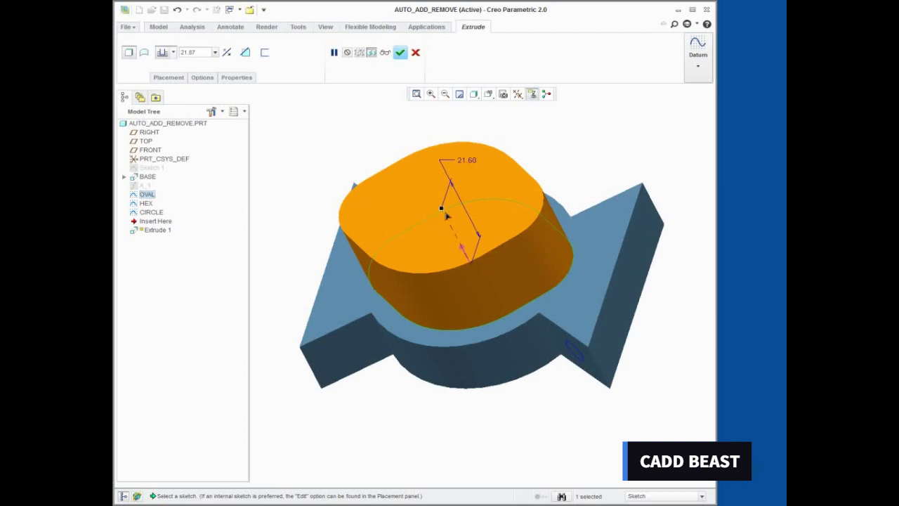
drag(442, 208, 480, 300)
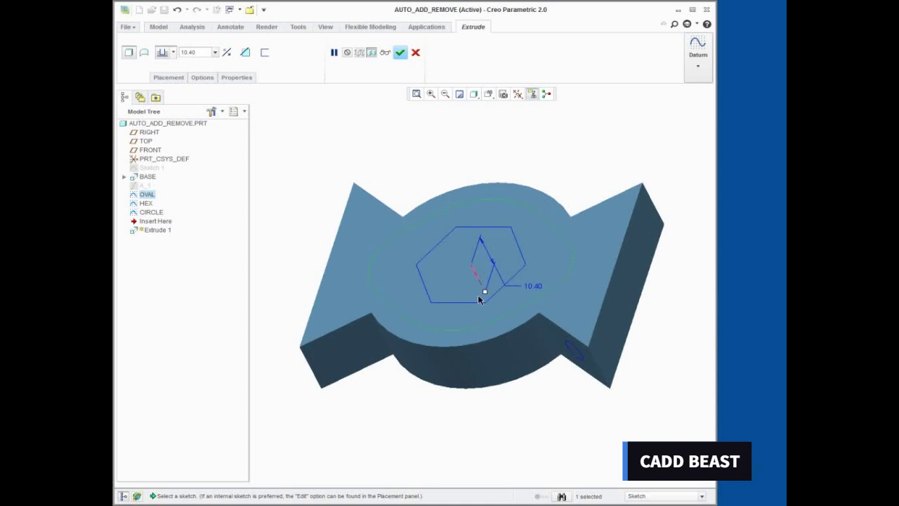
click(416, 52)
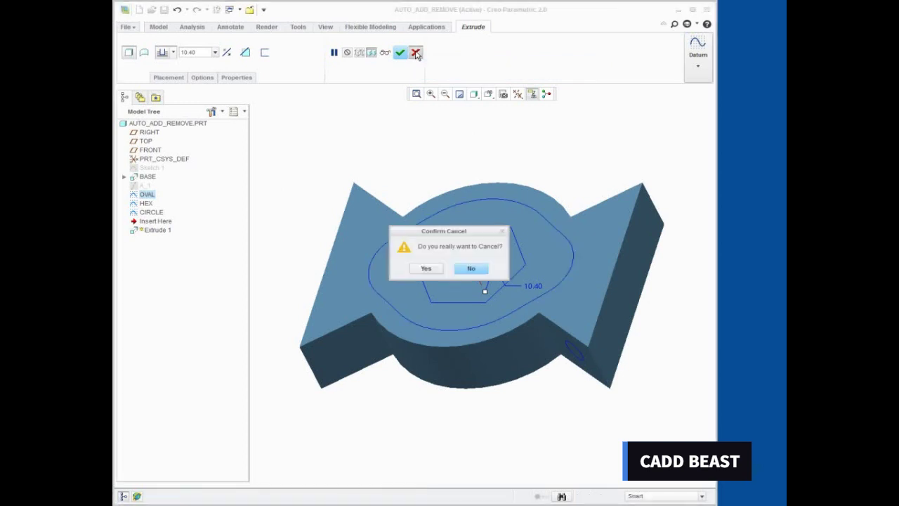
click(427, 268)
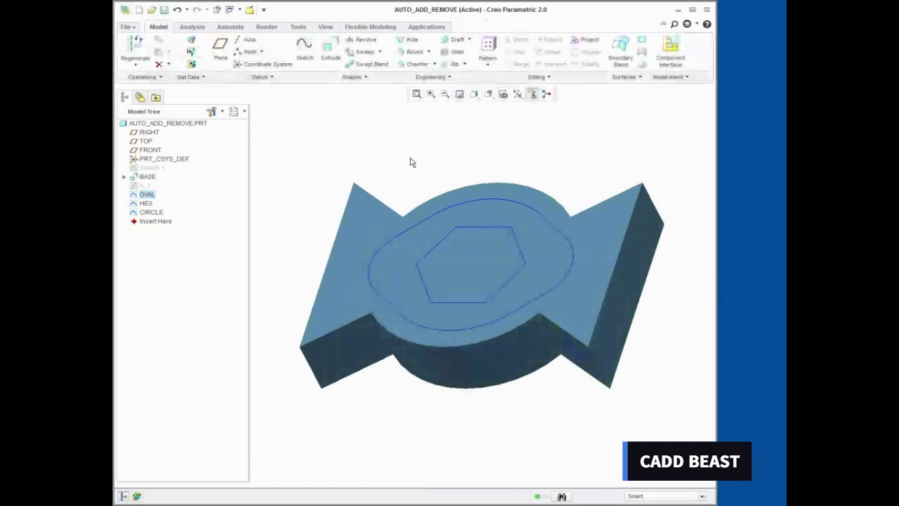
- Add the auto_add_remove configuration option set to yes, declining to save a config file
click(127, 27)
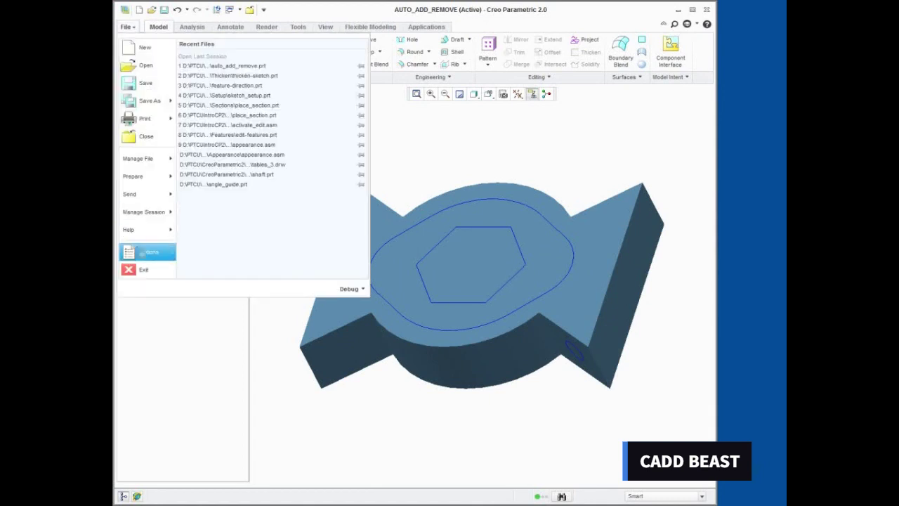
click(142, 256)
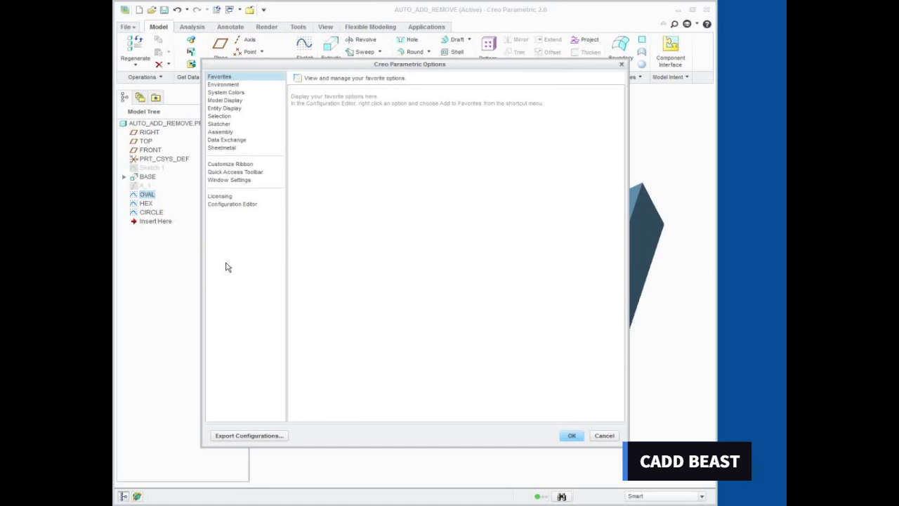
click(237, 205)
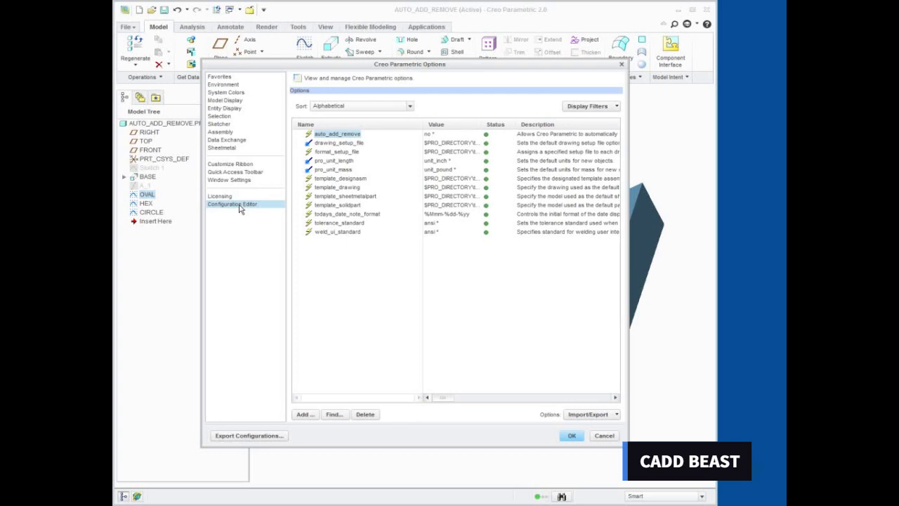
click(304, 414)
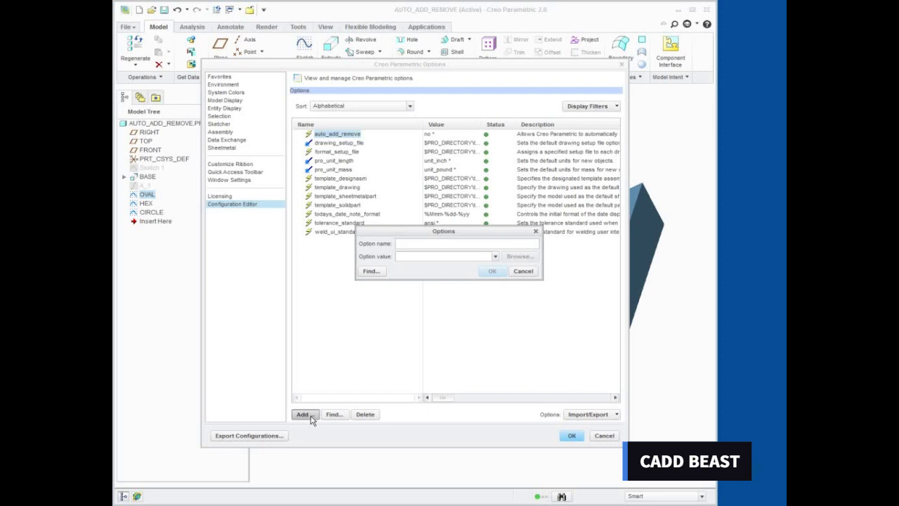
text(auto_add)
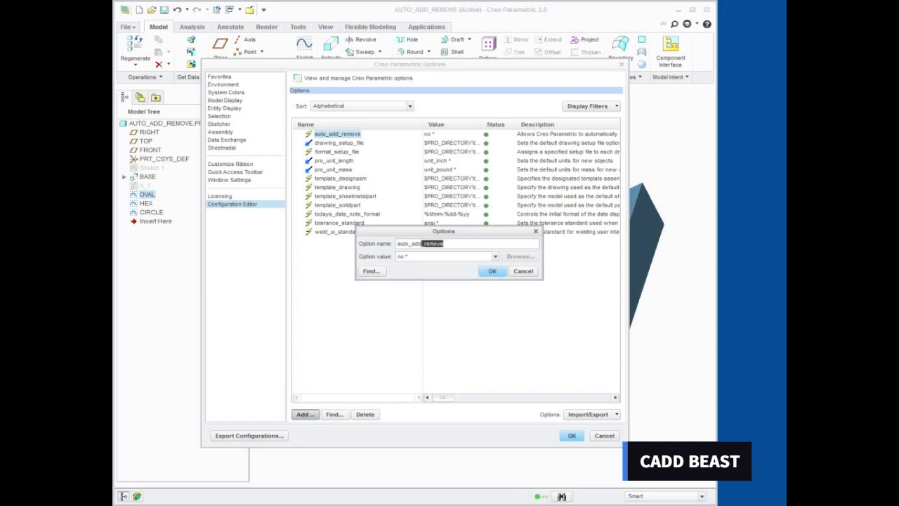
text(_remove)
click(496, 256)
click(452, 273)
click(493, 271)
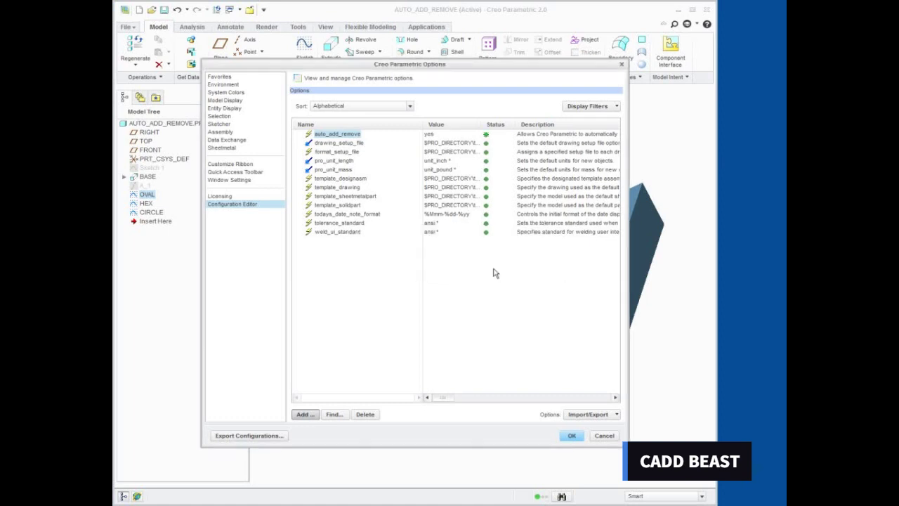
click(572, 436)
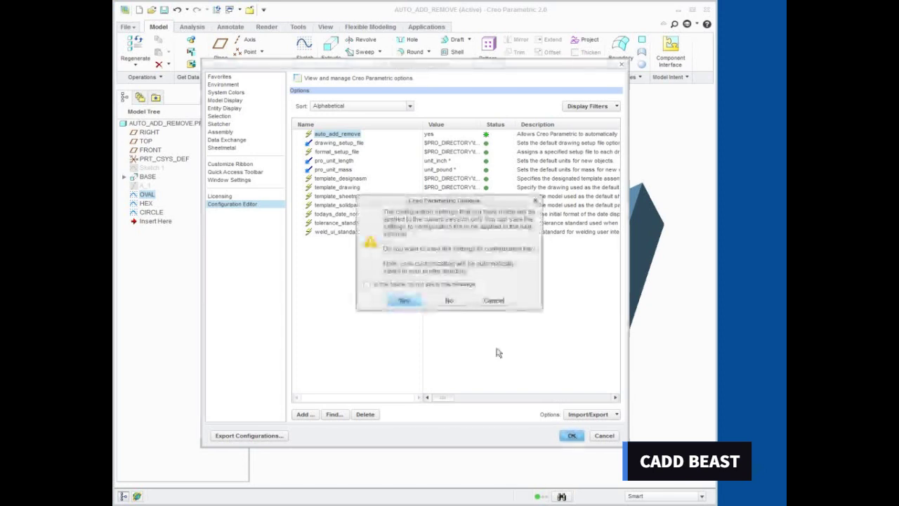
click(449, 301)
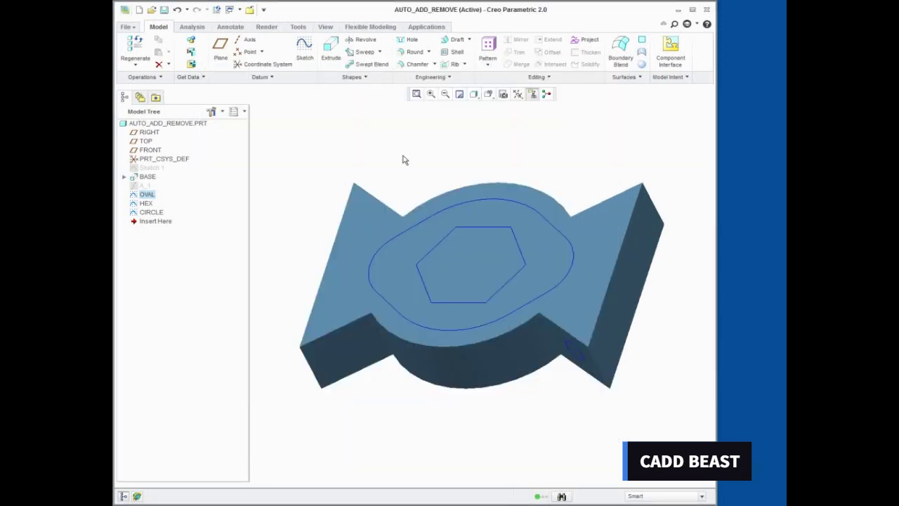
- Extrude the OVAL sketch down into the part with a depth of 10
click(331, 49)
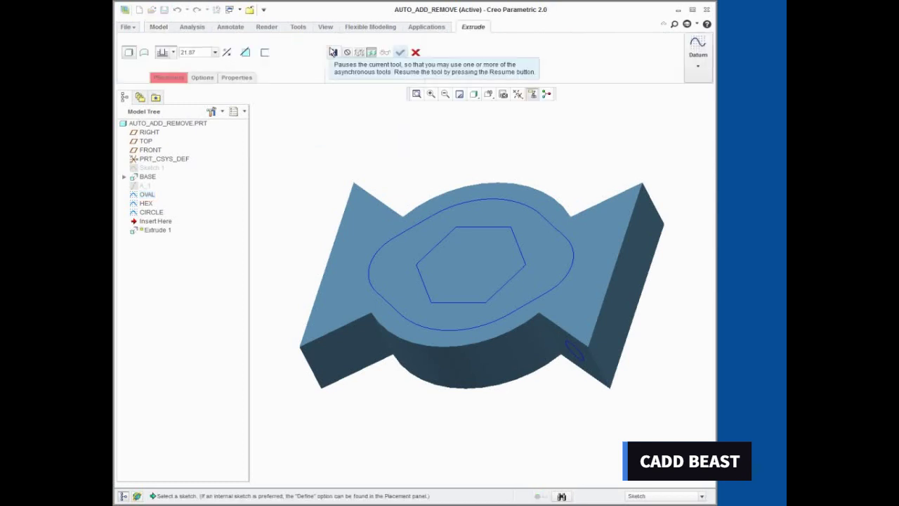
click(147, 195)
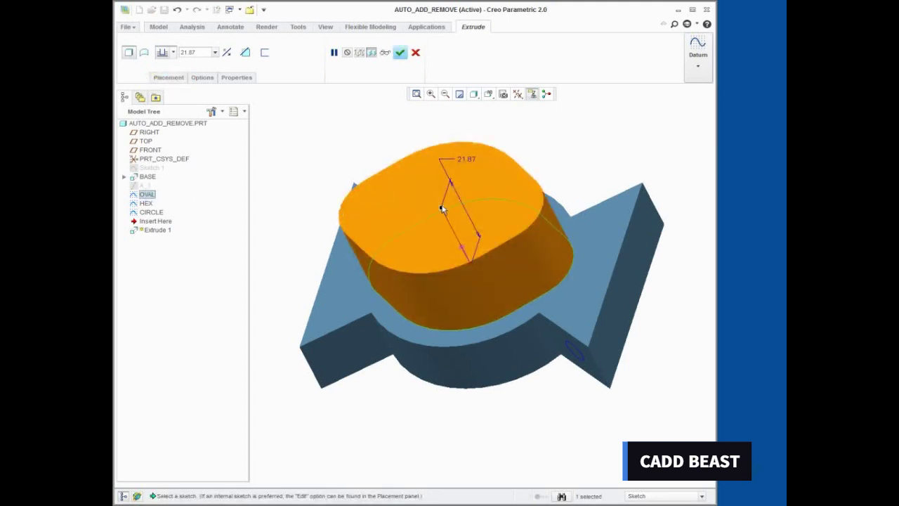
drag(441, 208, 489, 296)
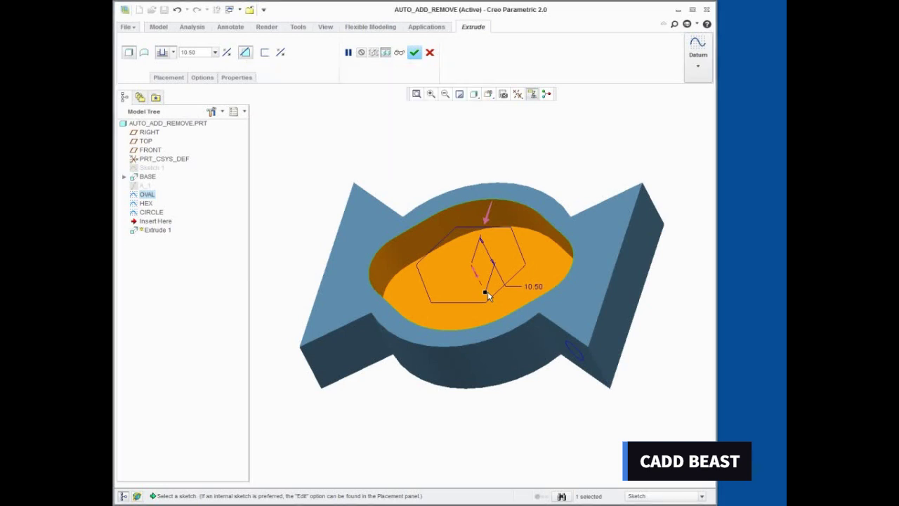
double_click(534, 287)
text(10)
key(Return)
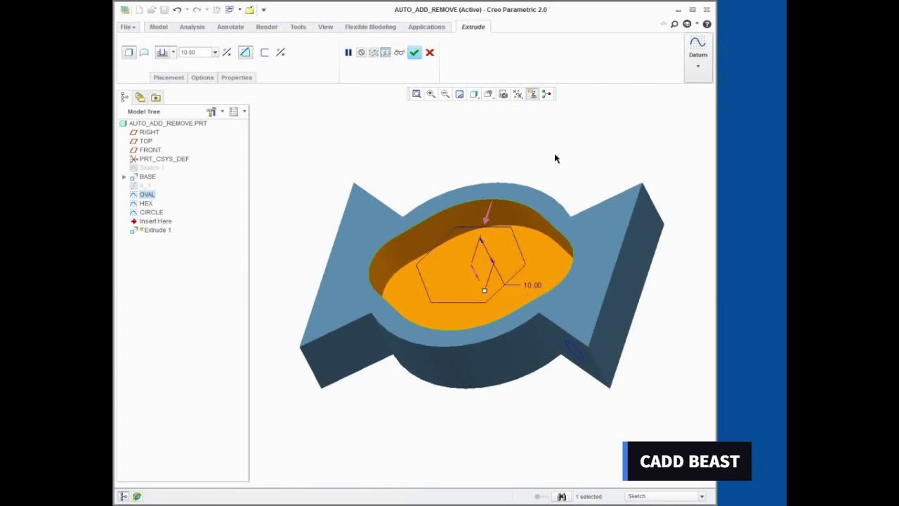
- Make the oval extrusion a material-removing cut into the part and complete it
click(246, 55)
click(477, 279)
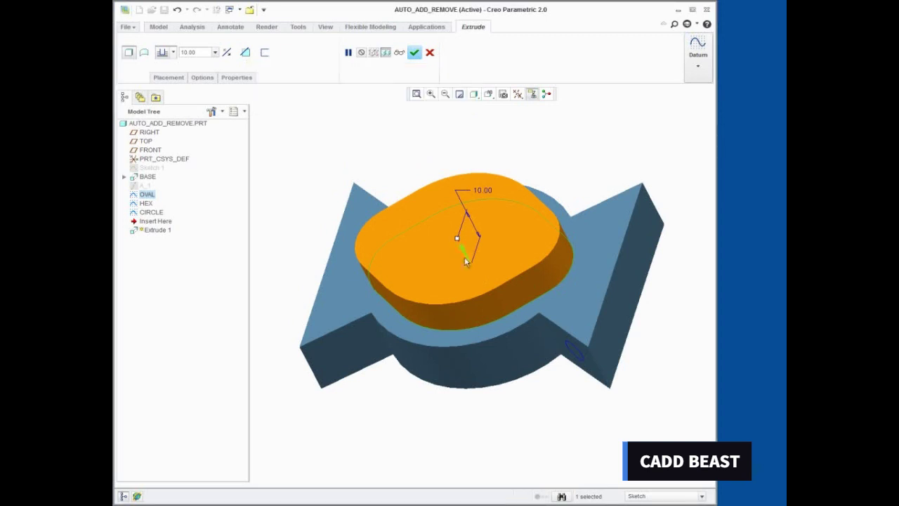
click(464, 256)
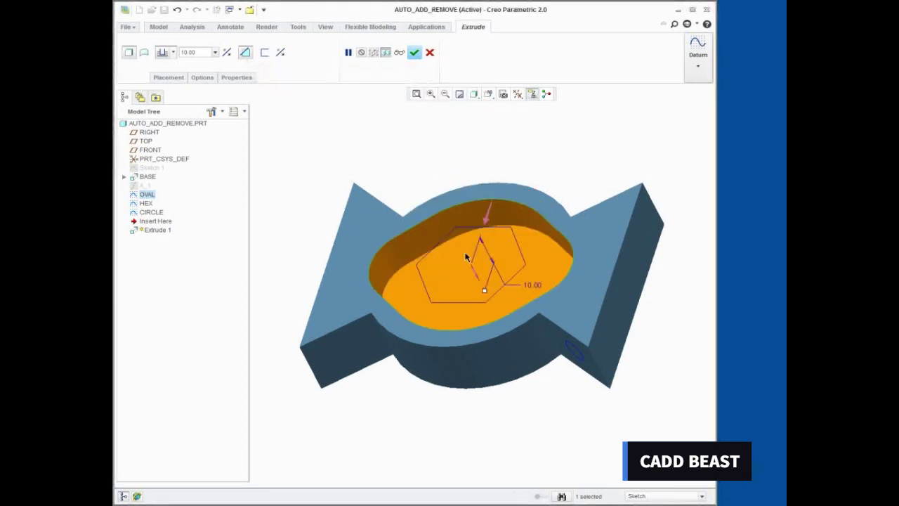
click(415, 52)
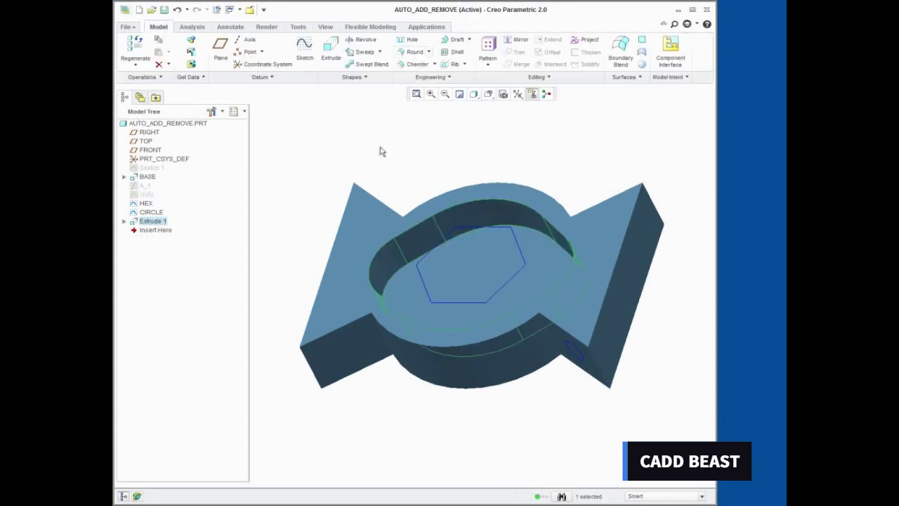
- Extrude the HEX sketch down into the part as a Through All cut
click(334, 52)
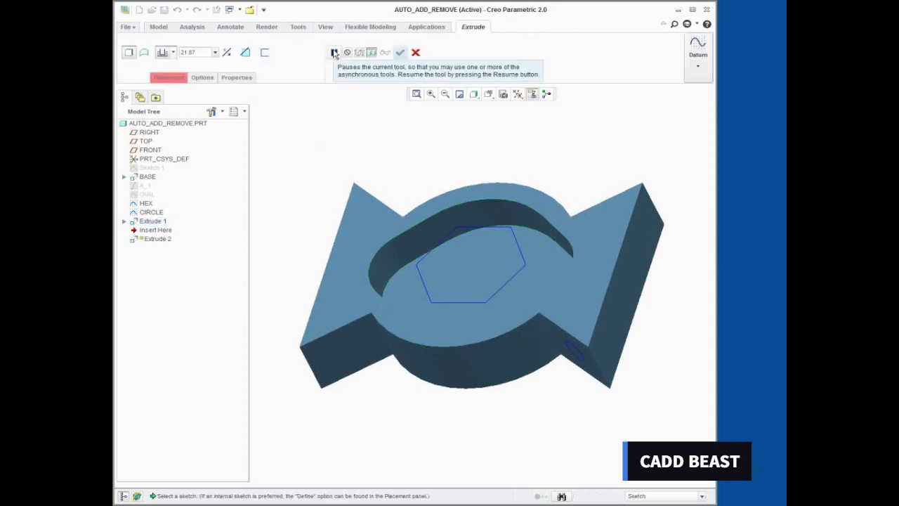
click(145, 204)
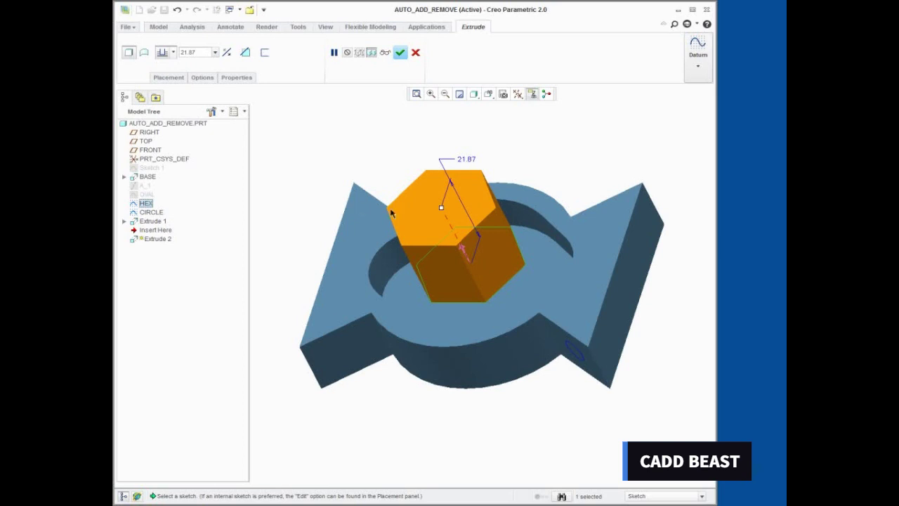
drag(441, 207, 488, 316)
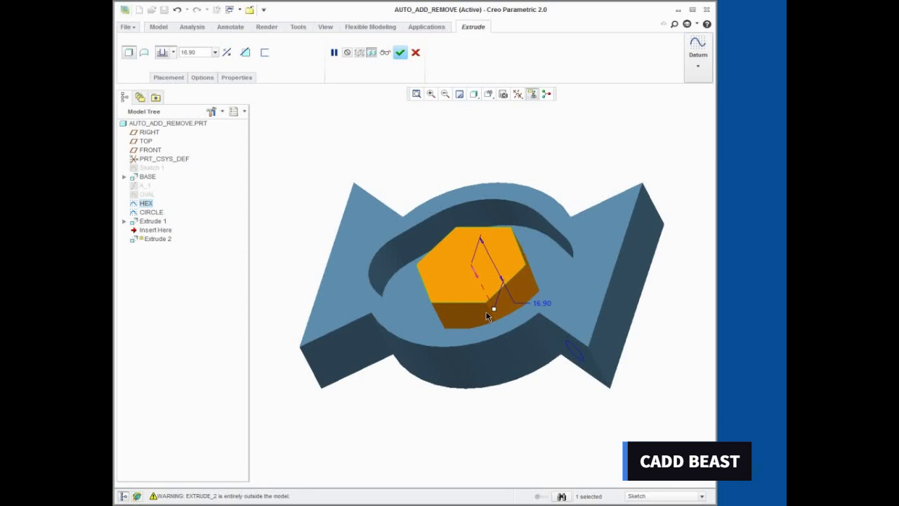
click(173, 52)
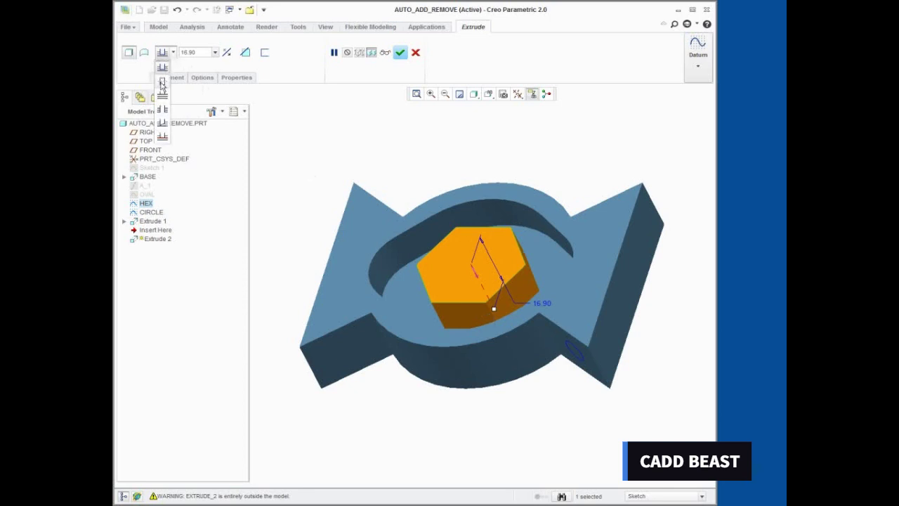
click(163, 96)
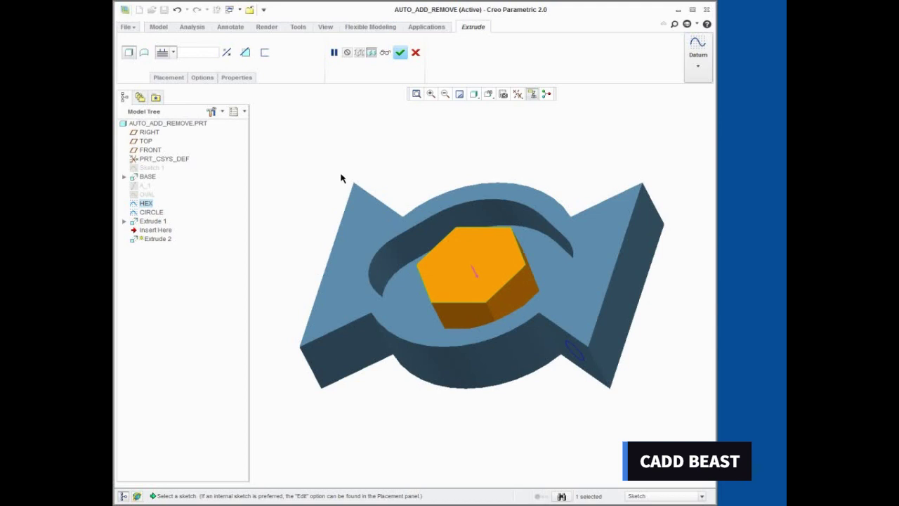
click(399, 52)
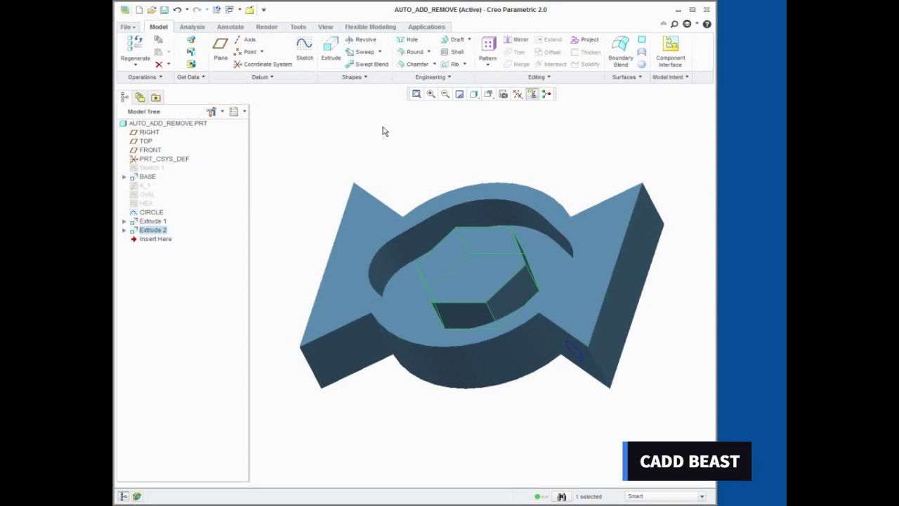
- Revolve the CIRCLE sketch and drag its angle down to roughly a 70° arc
click(360, 39)
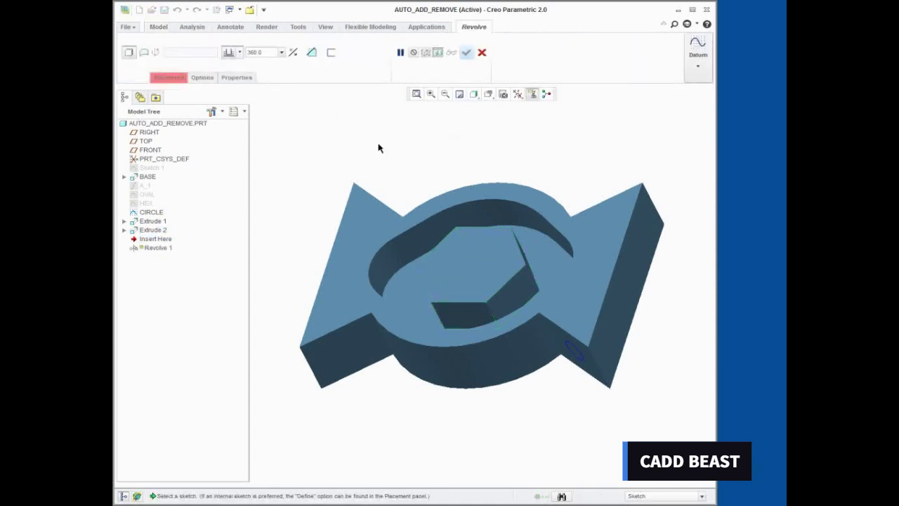
click(150, 212)
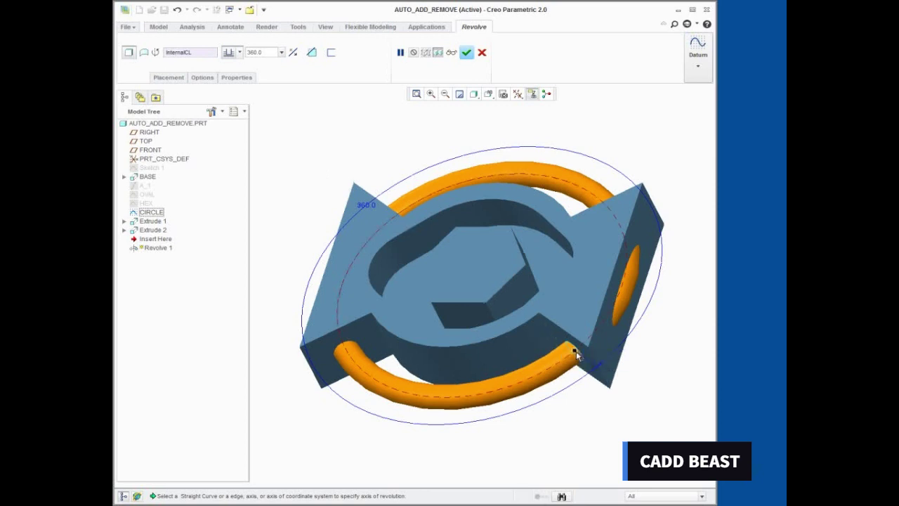
mouse_move(576, 351)
mouse_down()
mouse_move(467, 399)
mouse_move(443, 399)
mouse_up()
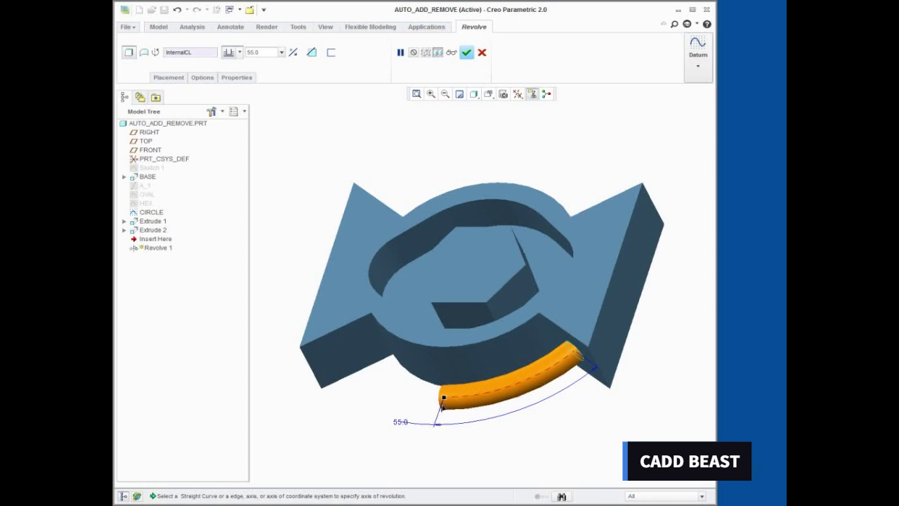
mouse_move(443, 399)
mouse_down()
mouse_move(596, 253)
mouse_move(603, 235)
mouse_up()
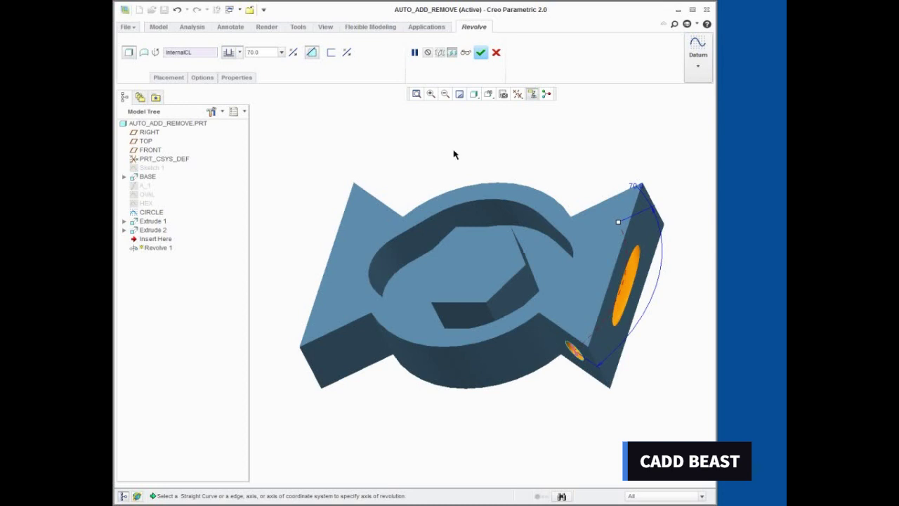
- Toggle material removal, flip the revolve direction, and end it at the left end face
click(314, 55)
click(293, 54)
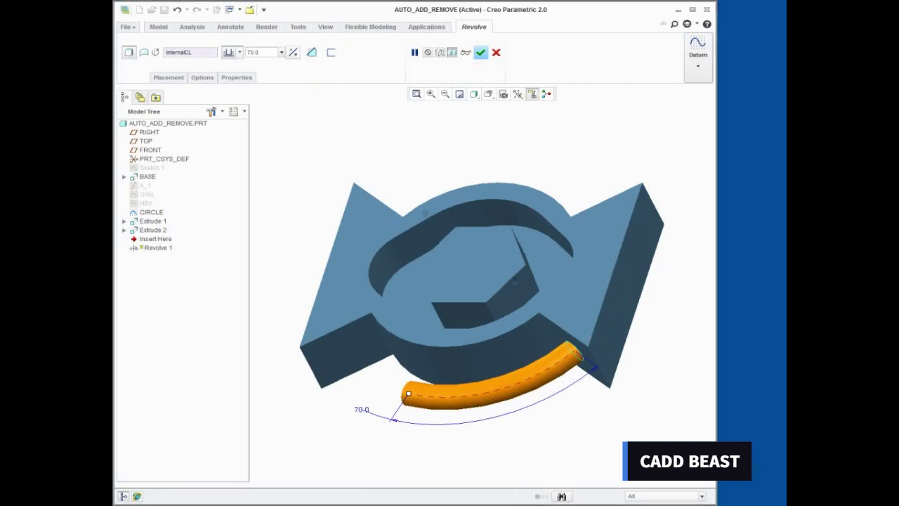
right_click(407, 397)
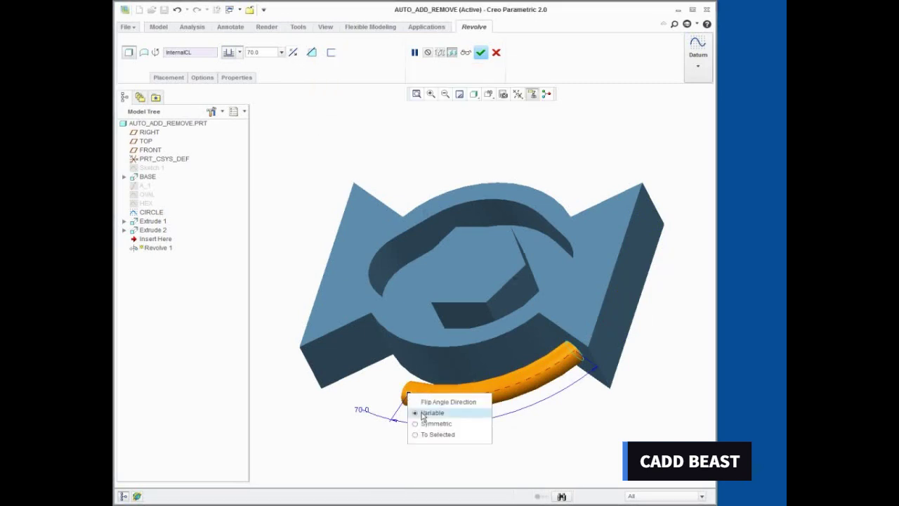
click(424, 437)
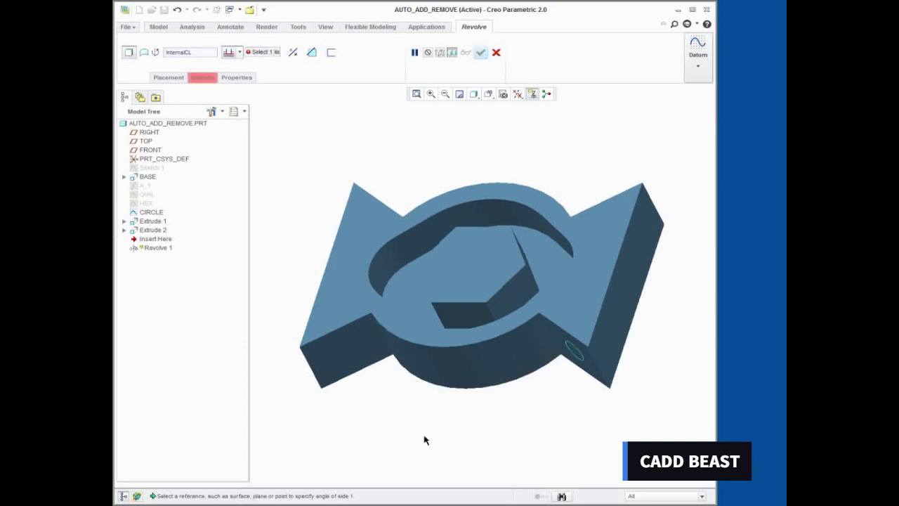
click(335, 354)
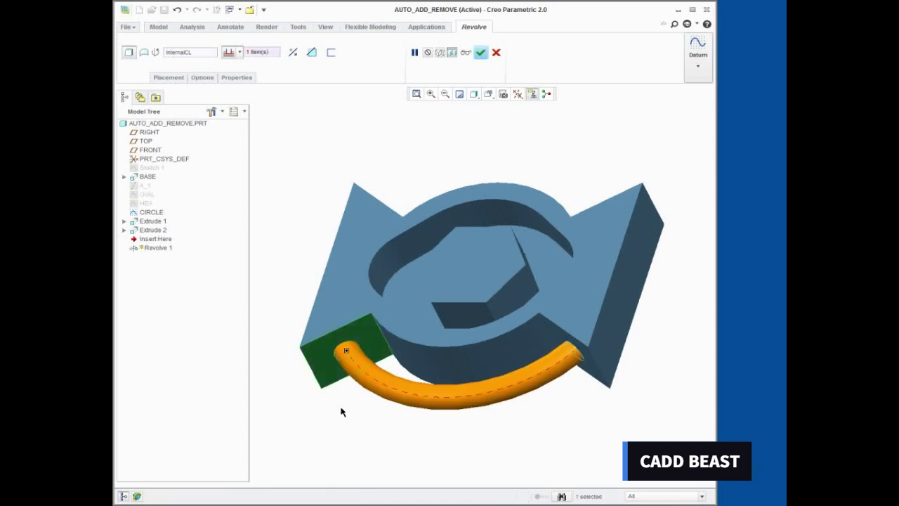
click(480, 52)
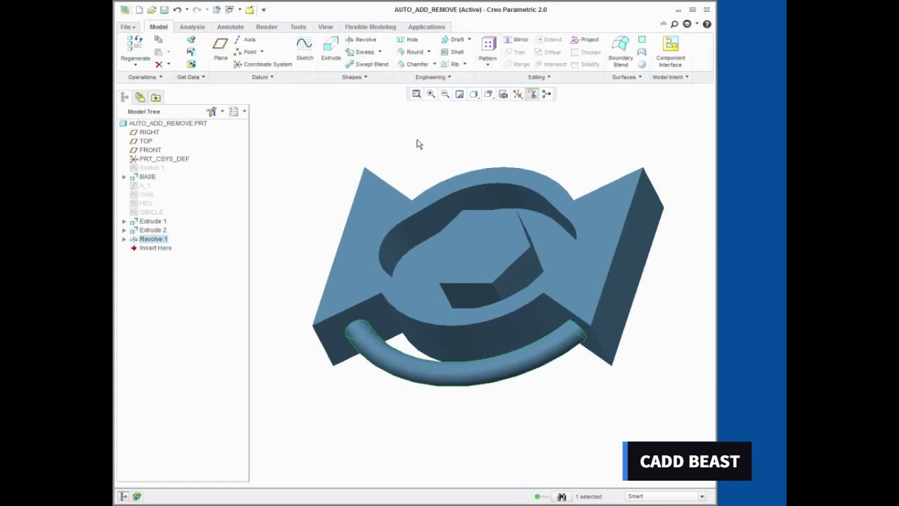